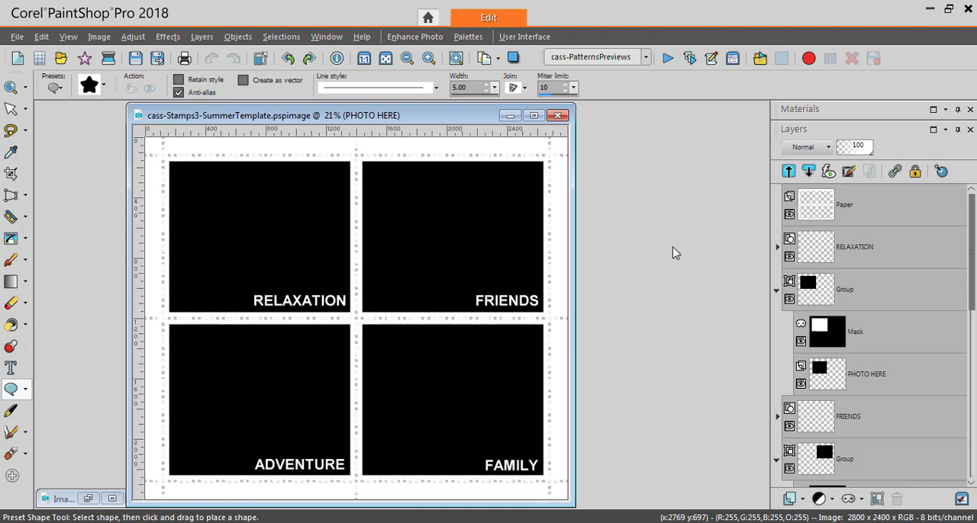
# - Move the template window away from the workspace edge and collapse the expanded photo mask groups in the layer list
pyautogui.moveTo(467, 122); pyautogui.dragTo(598, 119)
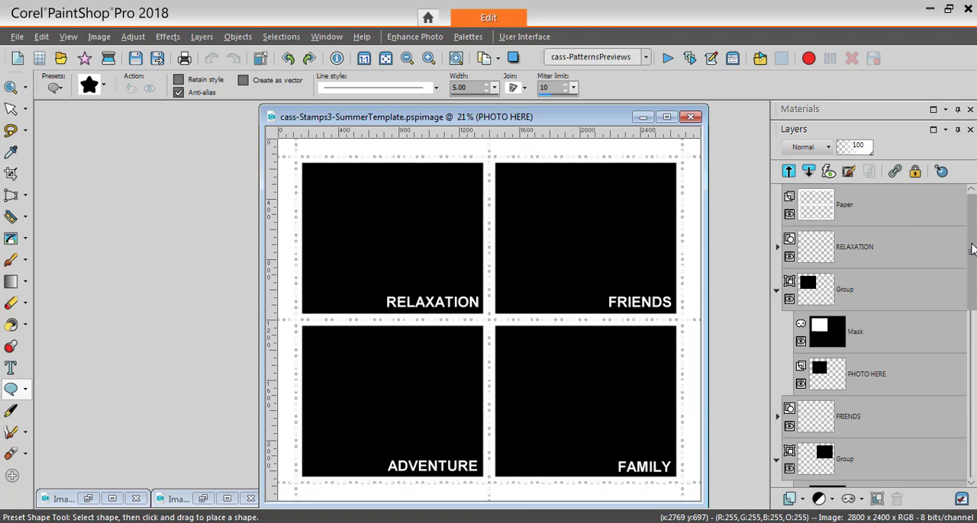
pyautogui.click(777, 290)
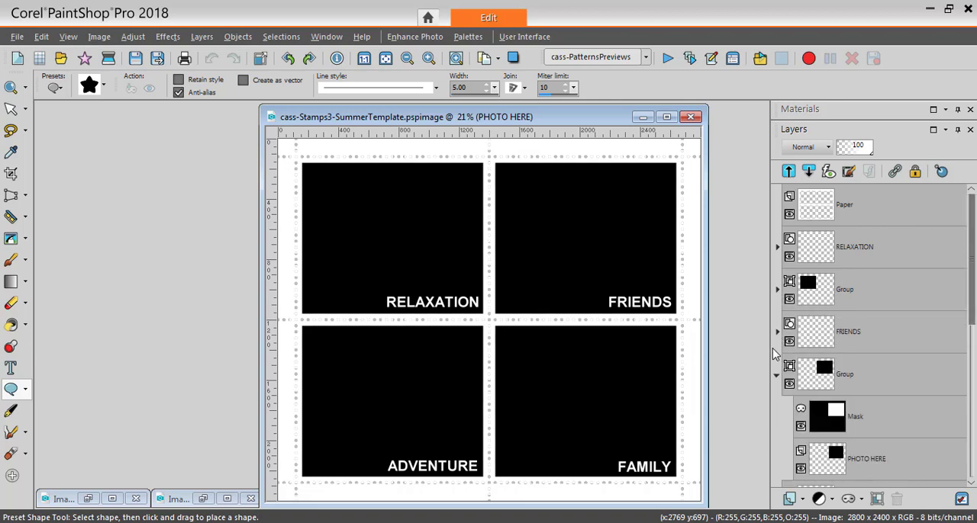
pyautogui.click(777, 375)
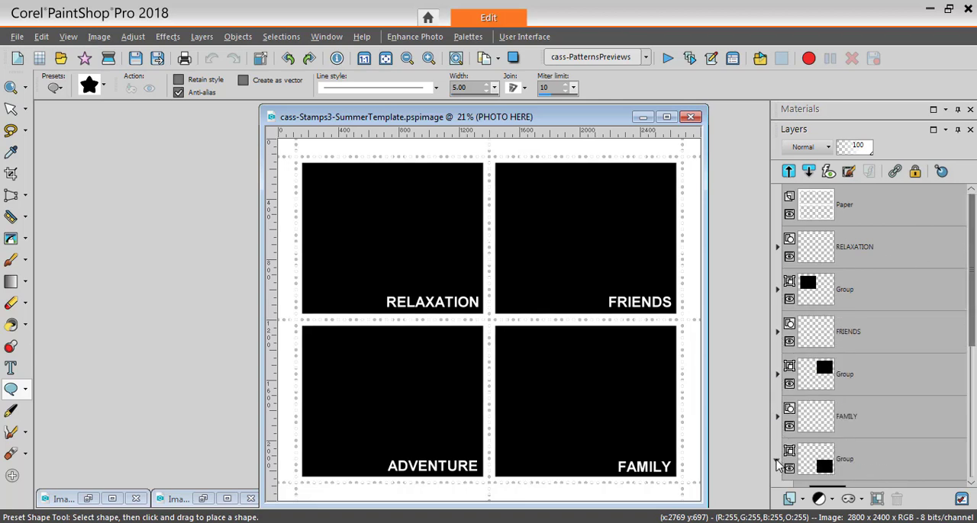
pyautogui.moveTo(970, 315); pyautogui.dragTo(961, 238)
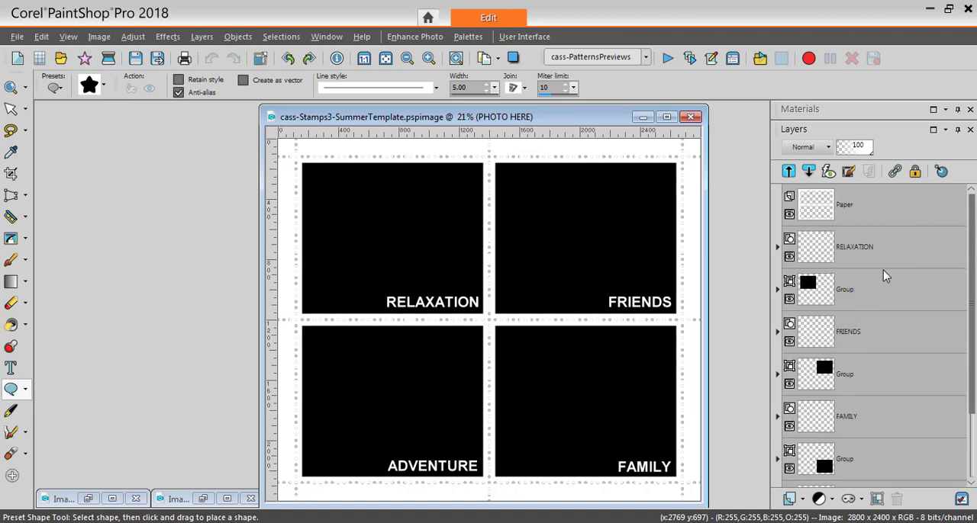
# - Expand the mask group of the RELAXATION frame and select its PHOTO HERE layer
pyautogui.moveTo(841, 218)
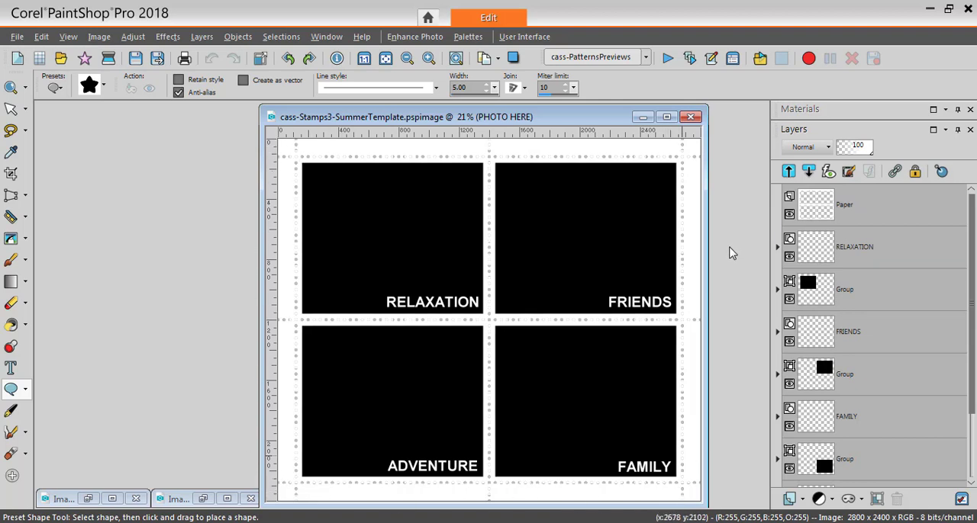
pyautogui.moveTo(843, 255)
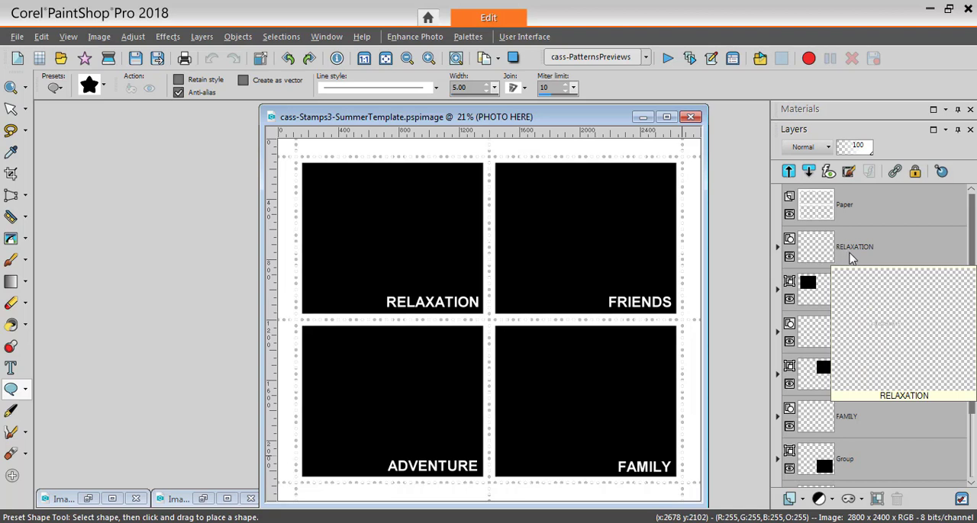
pyautogui.moveTo(844, 302)
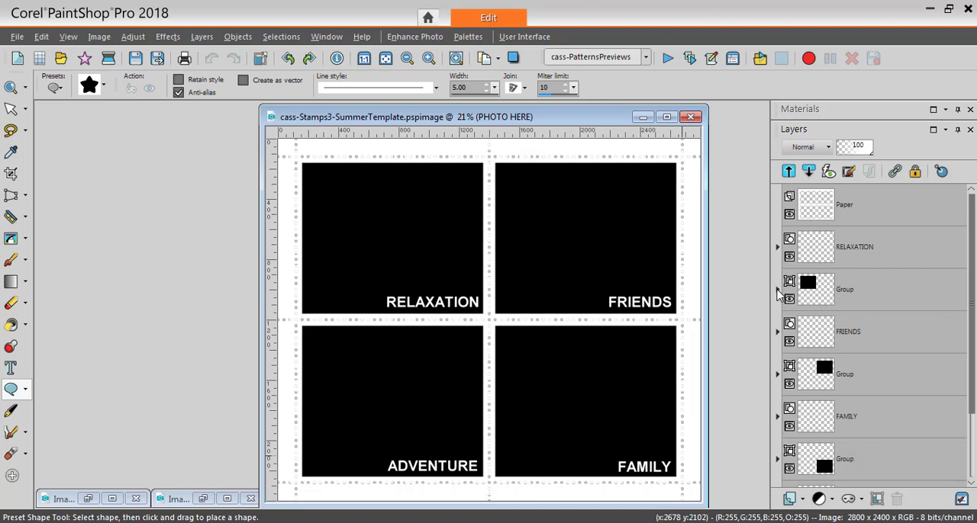
pyautogui.click(778, 291)
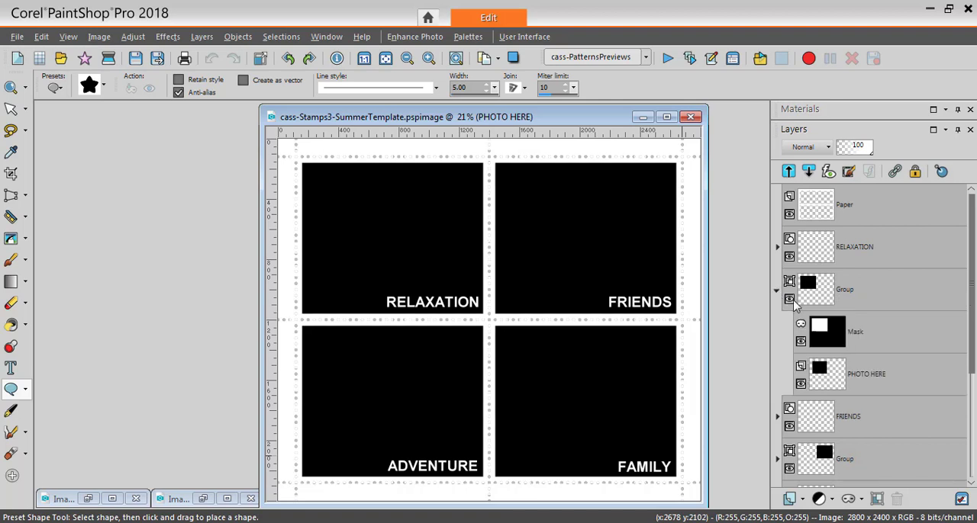
pyautogui.moveTo(870, 345)
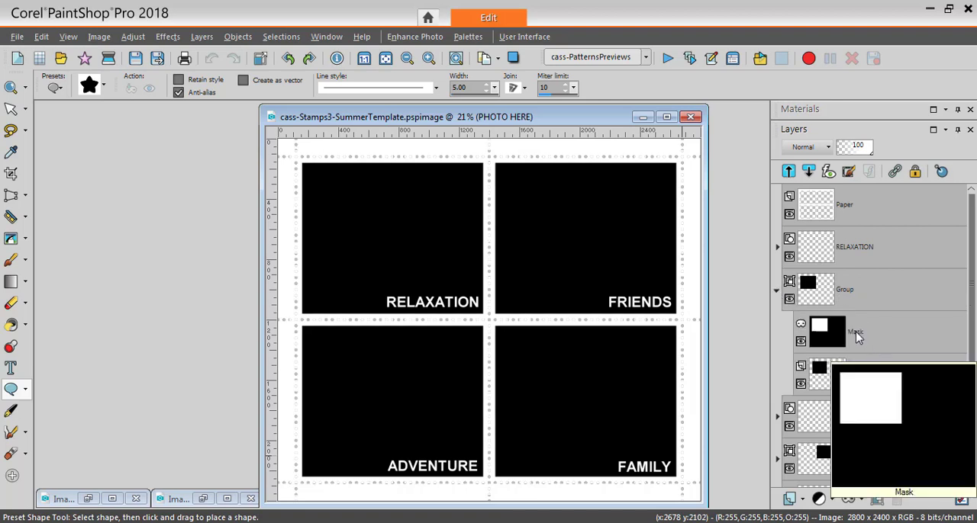
pyautogui.moveTo(862, 390)
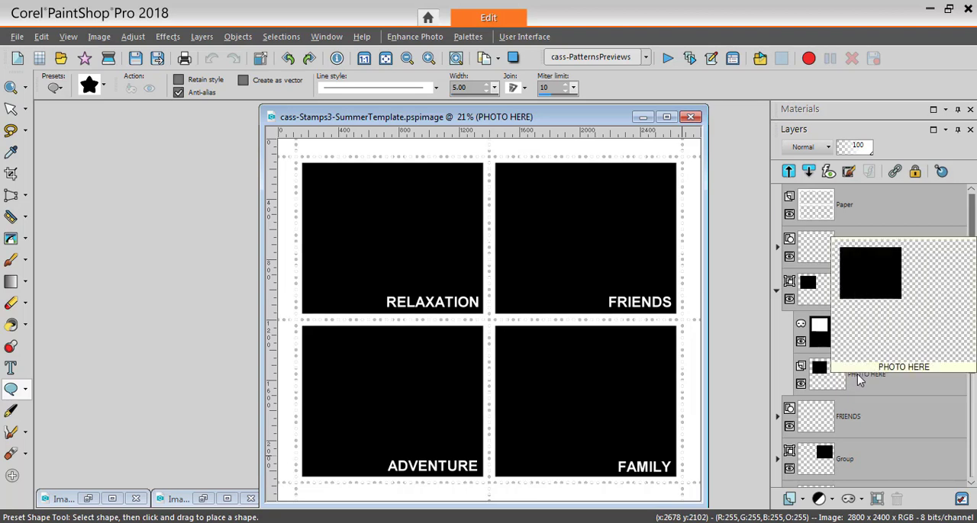
pyautogui.click(859, 381)
pyautogui.moveTo(858, 383)
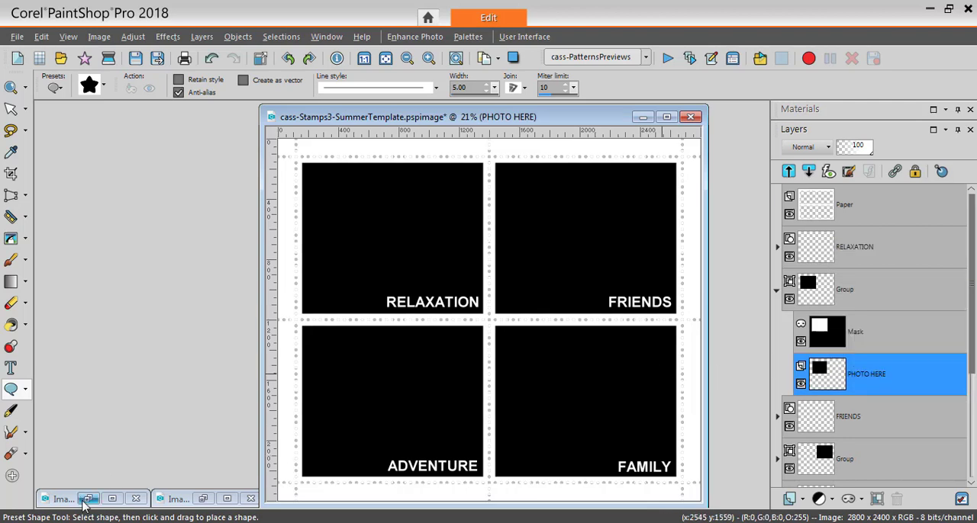
# - Restore the Image46 beach photo, copy it, and paste it as a new layer above PHOTO HERE in the RELAXATION mask group
pyautogui.click(89, 500)
pyautogui.click(89, 501)
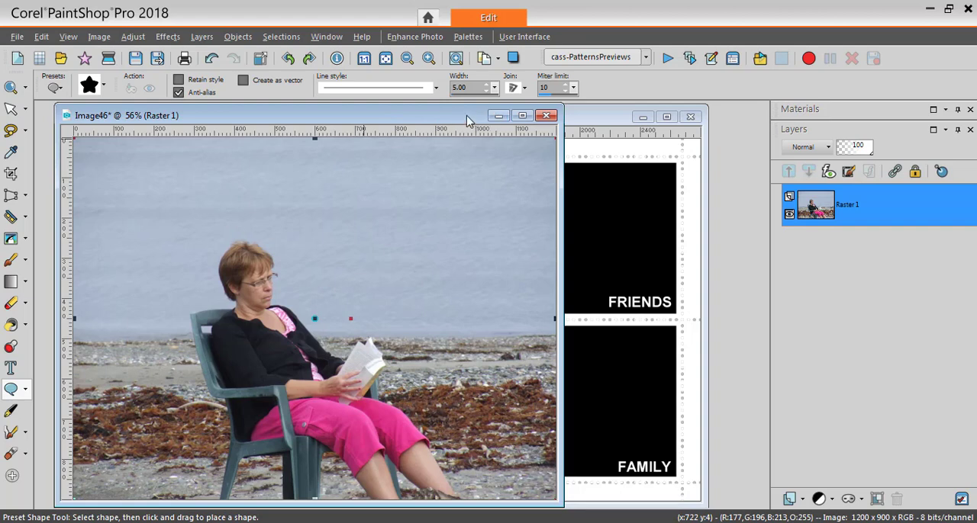
pyautogui.moveTo(467, 120); pyautogui.dragTo(427, 117)
pyautogui.click(563, 120)
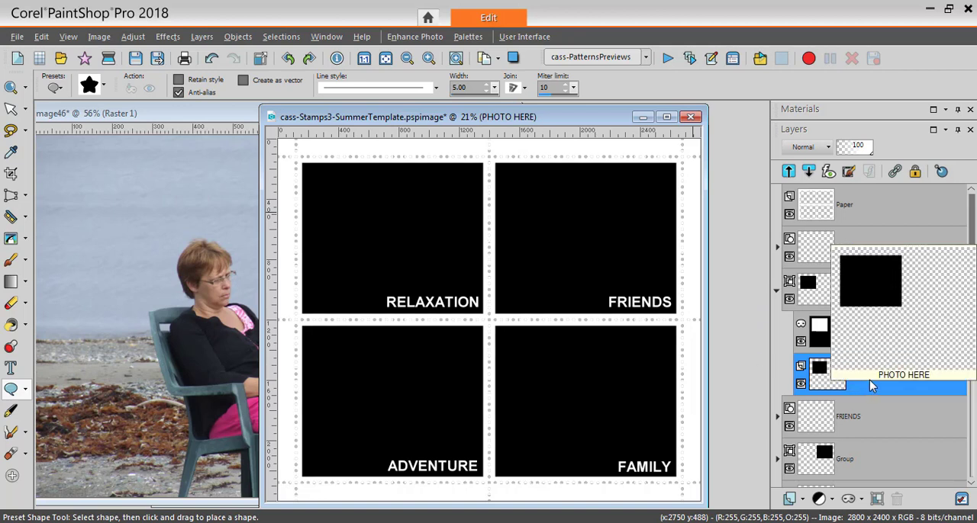
pyautogui.moveTo(863, 381)
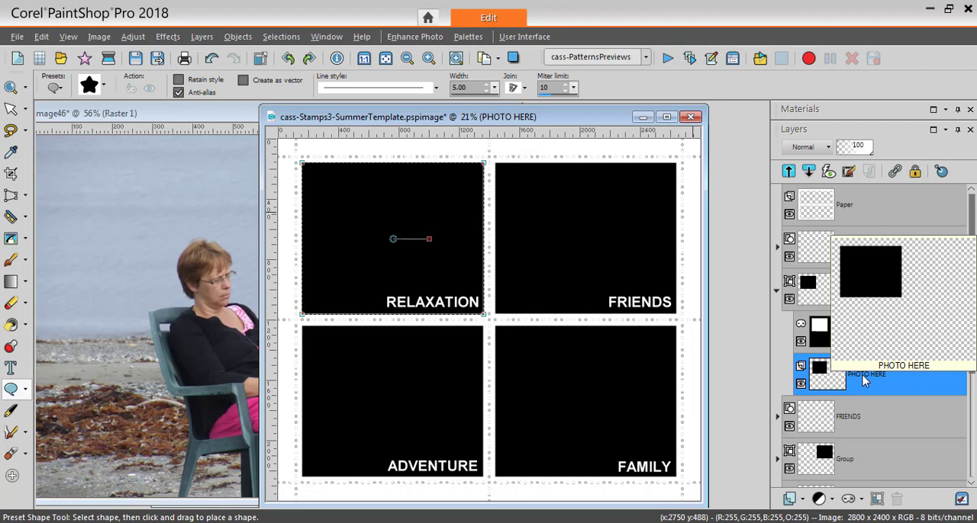
pyautogui.hotkey('ctrl', 'l')
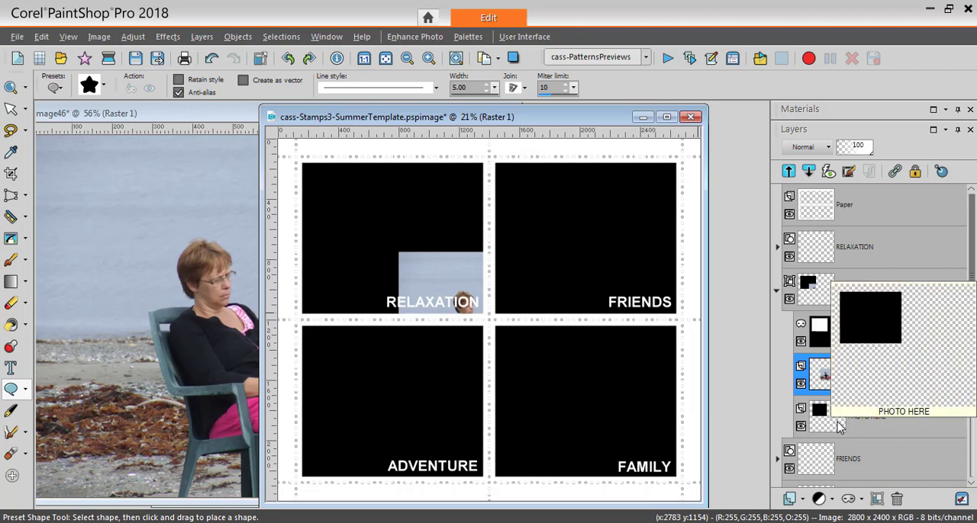
pyautogui.moveTo(827, 347)
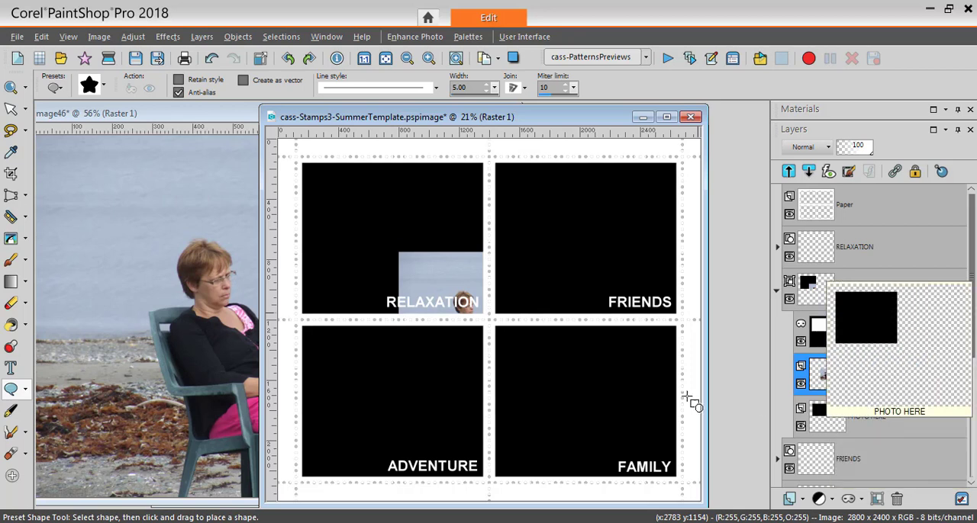
# - With the Pick tool, scale the pasted beach photo to about 116% and position it to fill the RELAXATION frame
pyautogui.press('k')
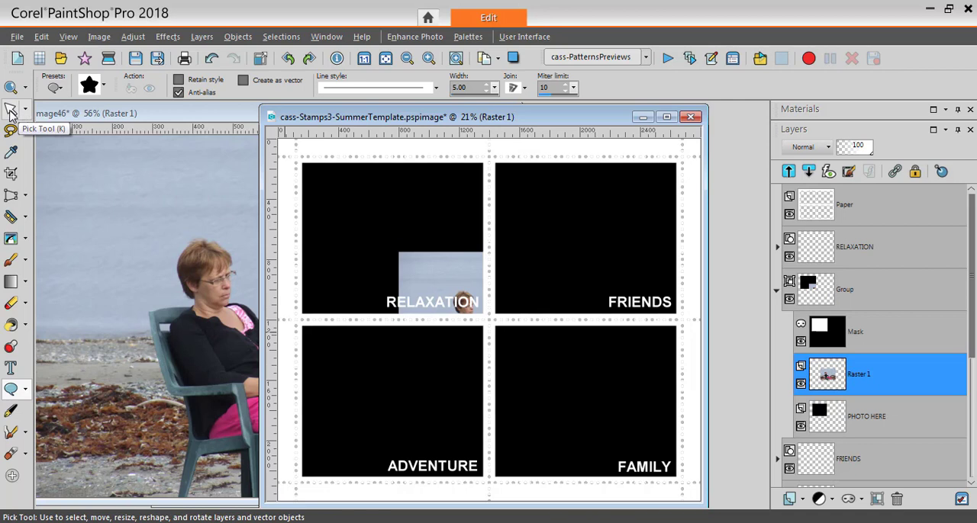
pyautogui.click(11, 111)
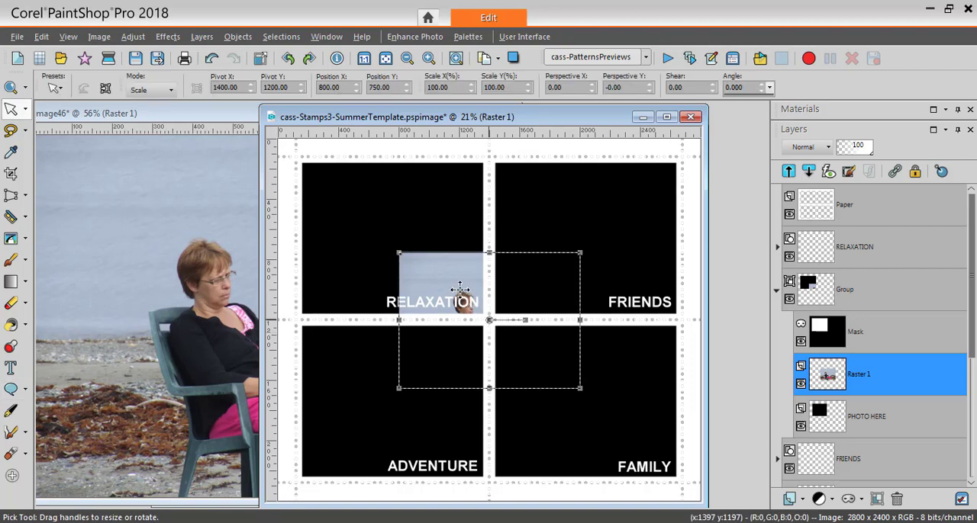
pyautogui.moveTo(426, 259); pyautogui.dragTo(386, 224)
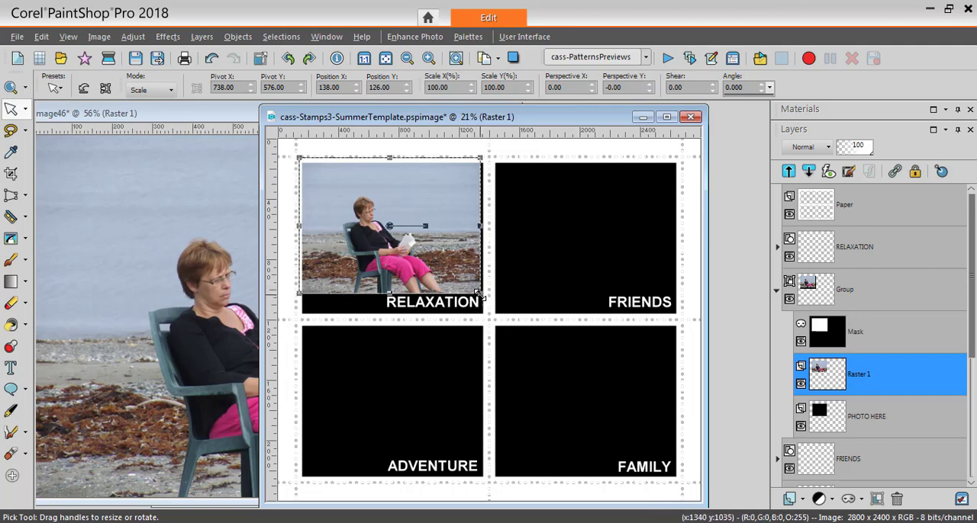
pyautogui.moveTo(480, 294); pyautogui.dragTo(500, 322)
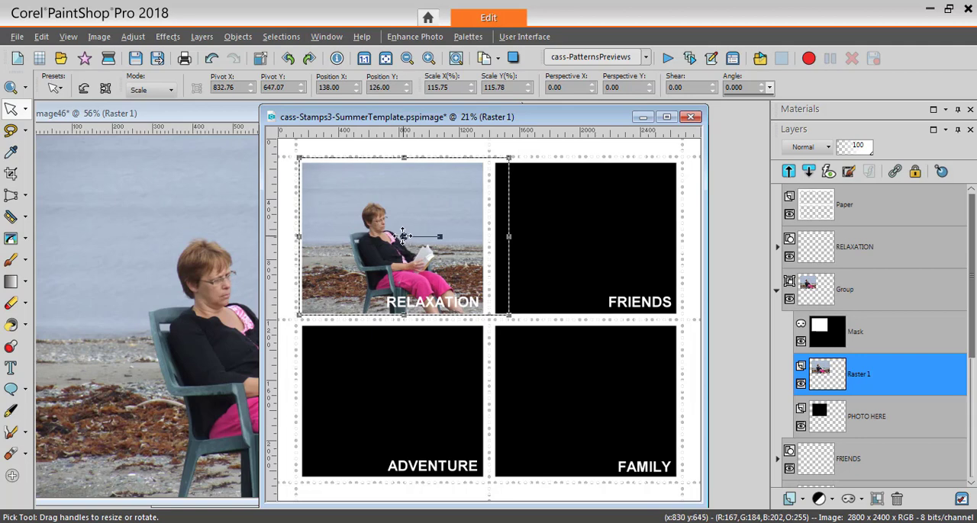
pyautogui.moveTo(403, 236); pyautogui.dragTo(389, 238)
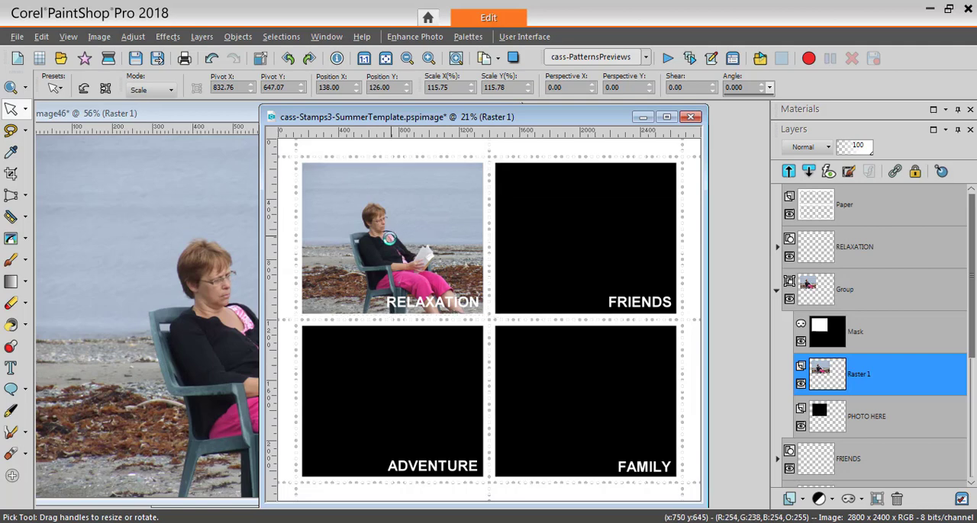
# - Minimize the Image46 photo, restore the Image47 lobster photo, and copy it
pyautogui.click(241, 115)
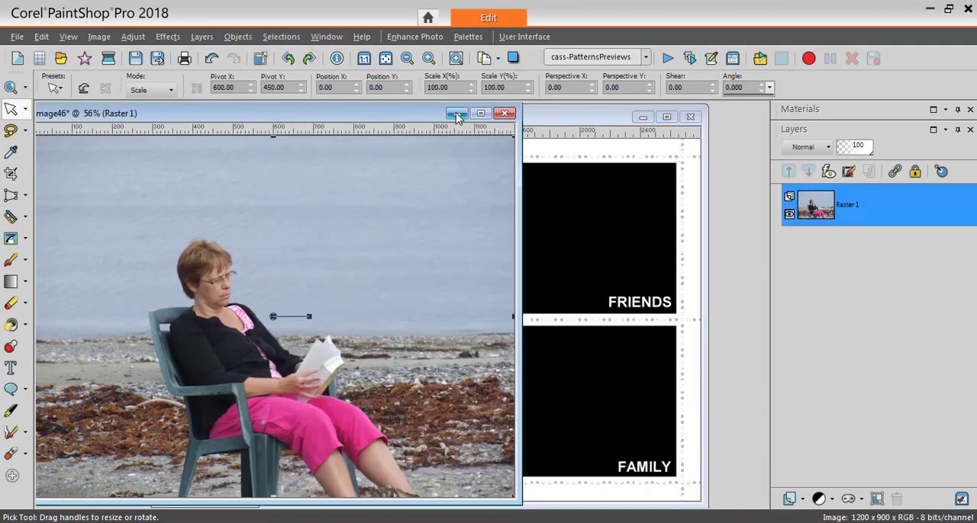
pyautogui.click(458, 115)
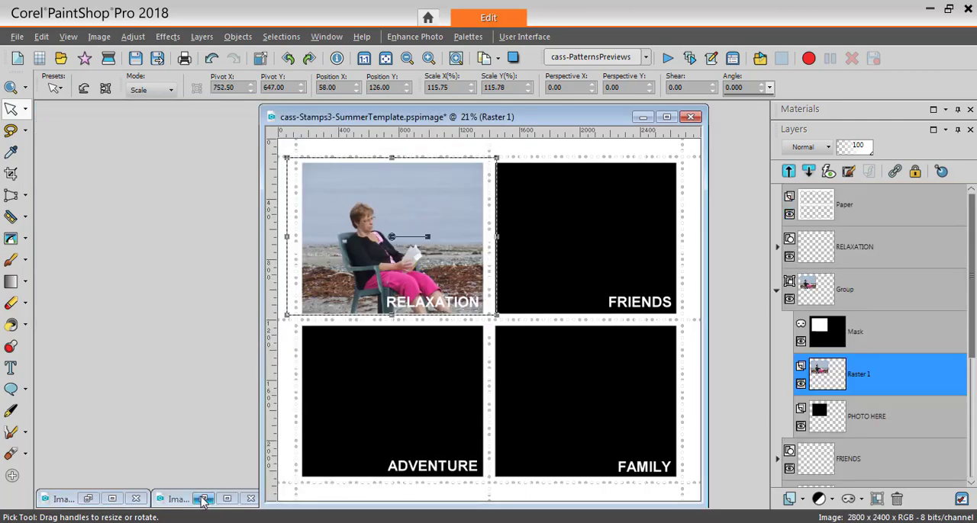
pyautogui.click(203, 499)
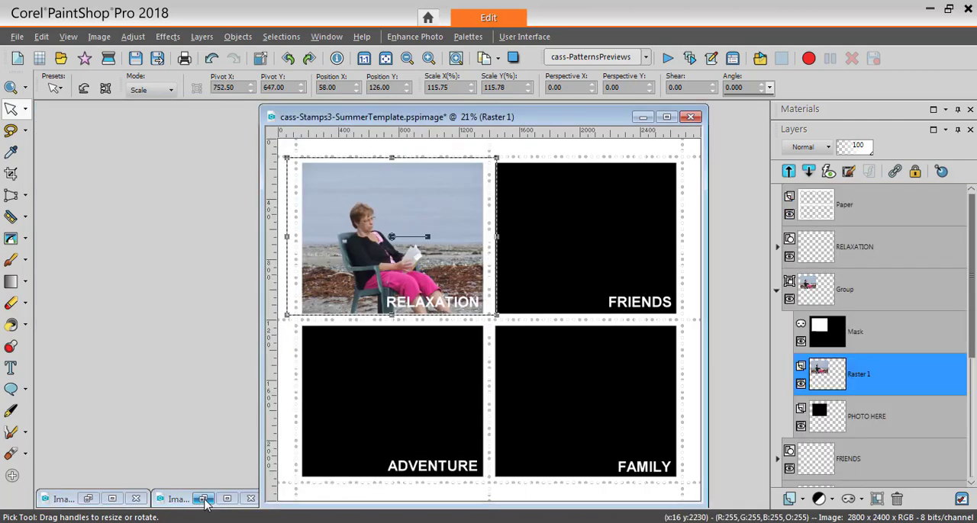
pyautogui.click(204, 500)
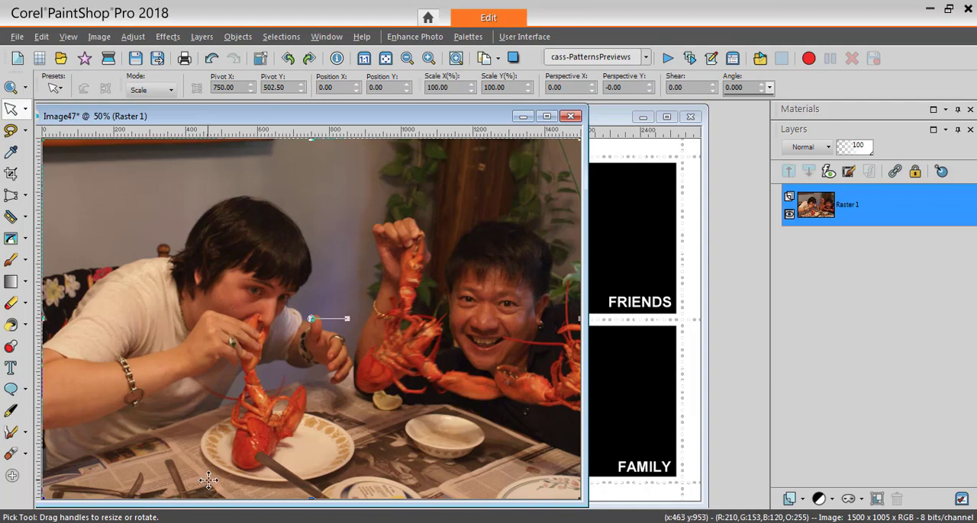
pyautogui.hotkey('ctrl', 'c')
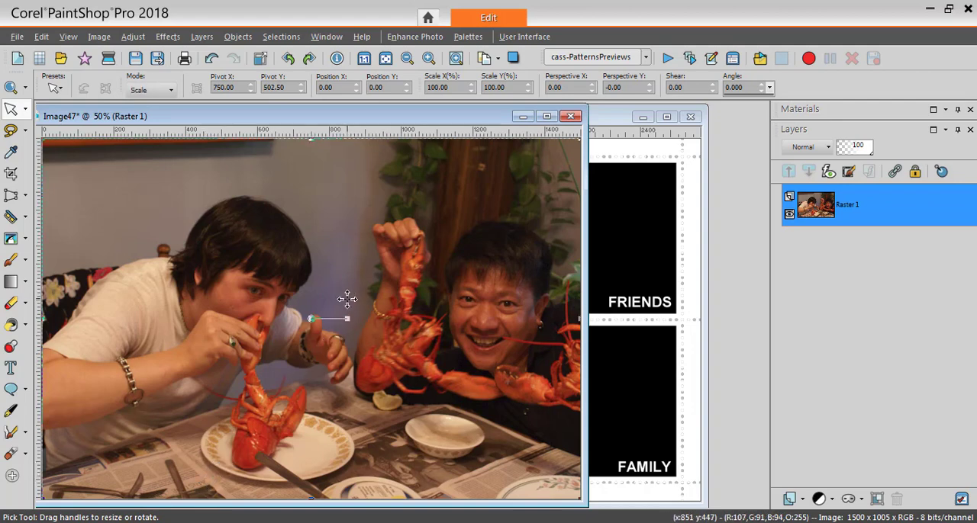
pyautogui.click(41, 37)
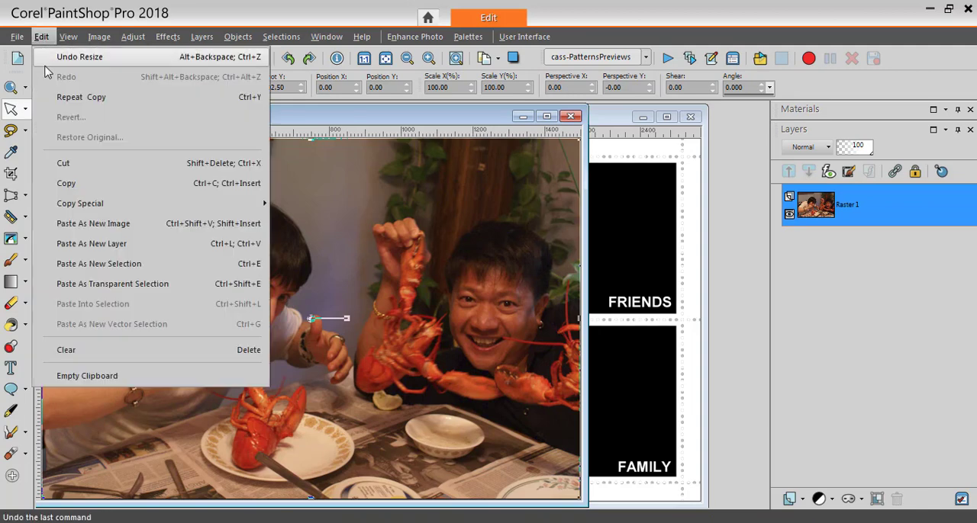
pyautogui.click(65, 183)
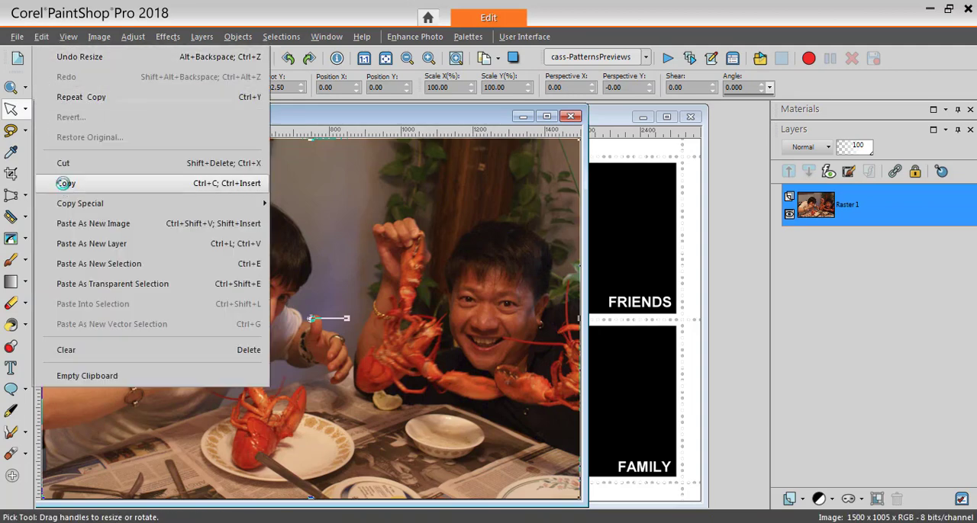
# - Paste the copied lobster photo as a new layer above PHOTO HERE in the FRIENDS frame's mask group
pyautogui.click(602, 121)
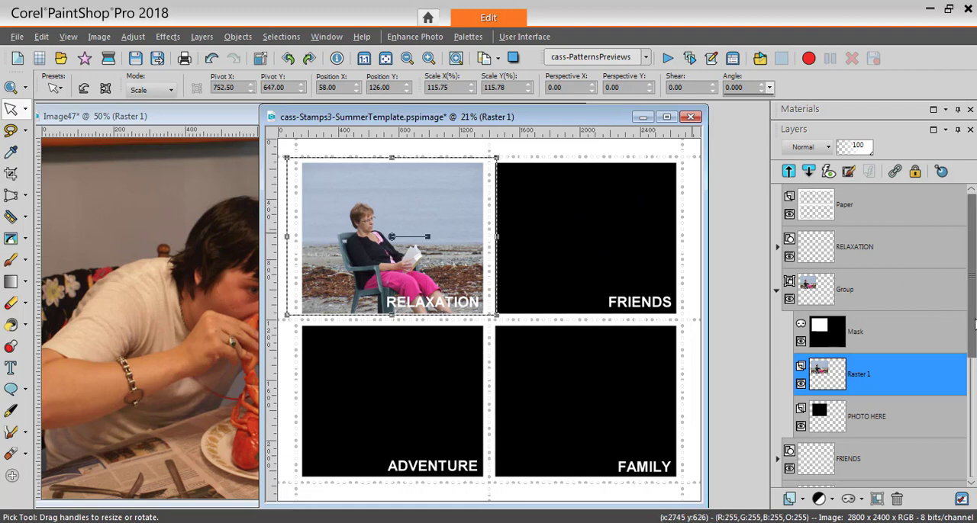
pyautogui.moveTo(972, 333); pyautogui.dragTo(973, 413)
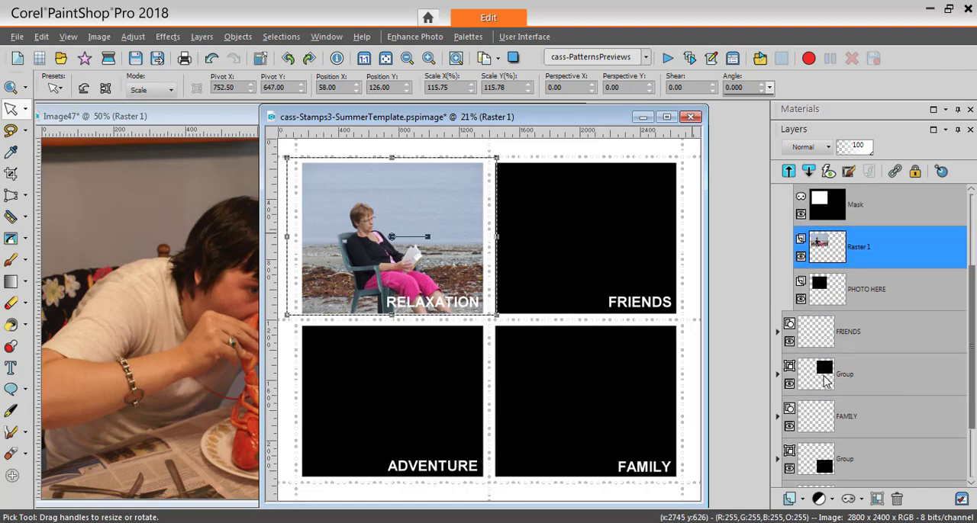
pyautogui.moveTo(828, 379)
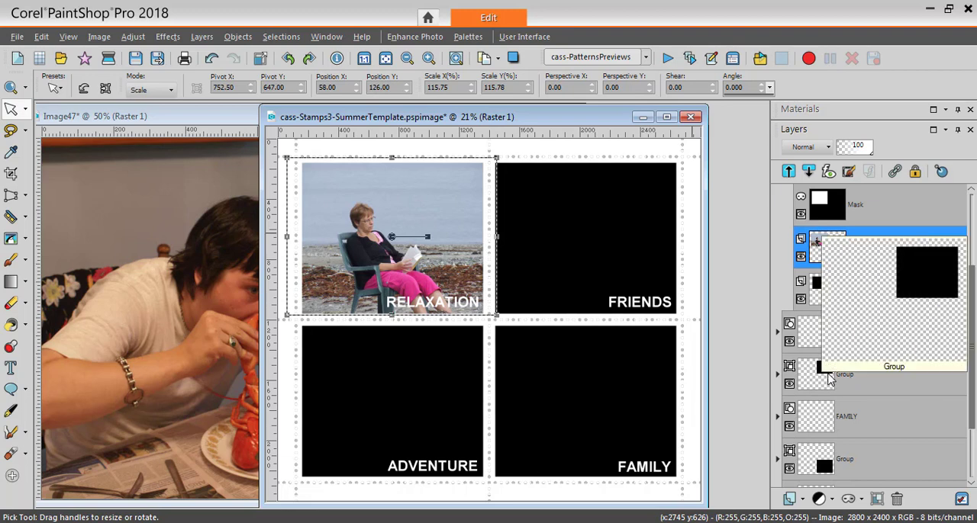
pyautogui.click(777, 374)
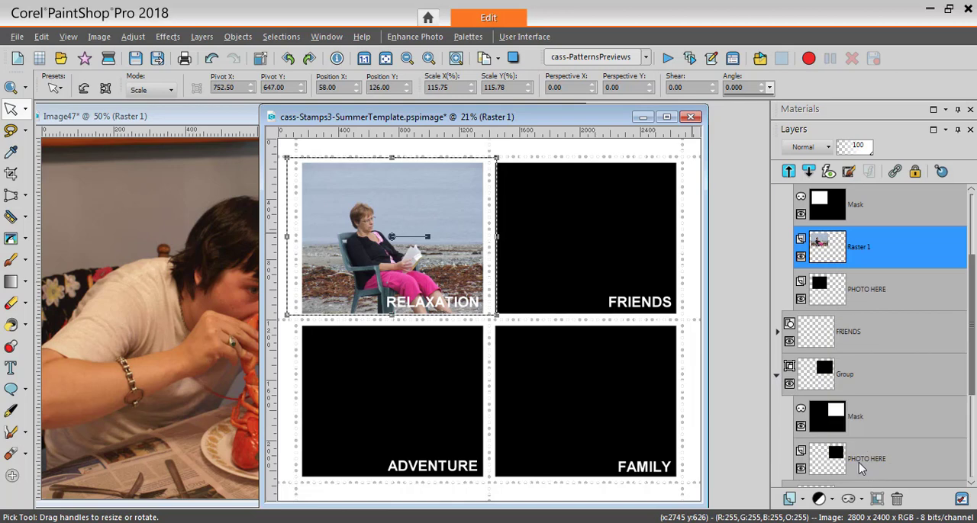
pyautogui.click(818, 467)
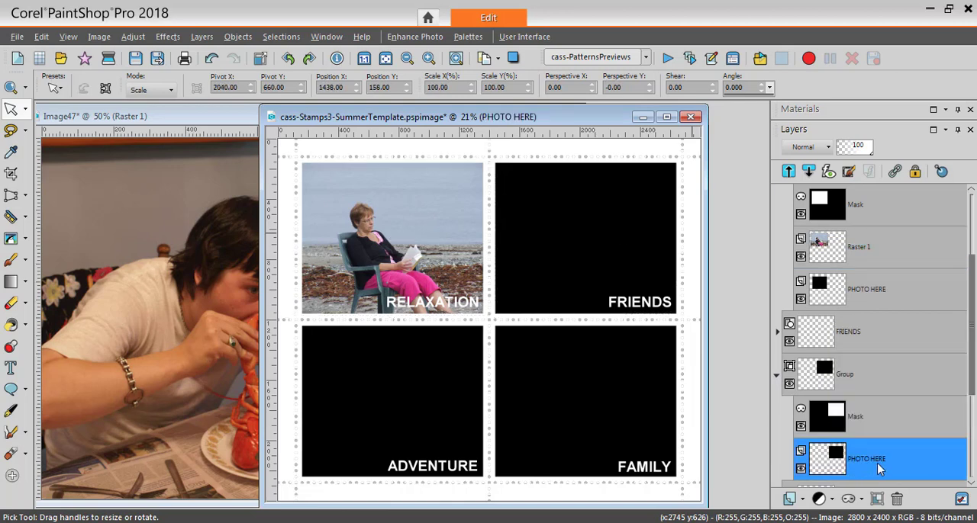
pyautogui.moveTo(887, 450)
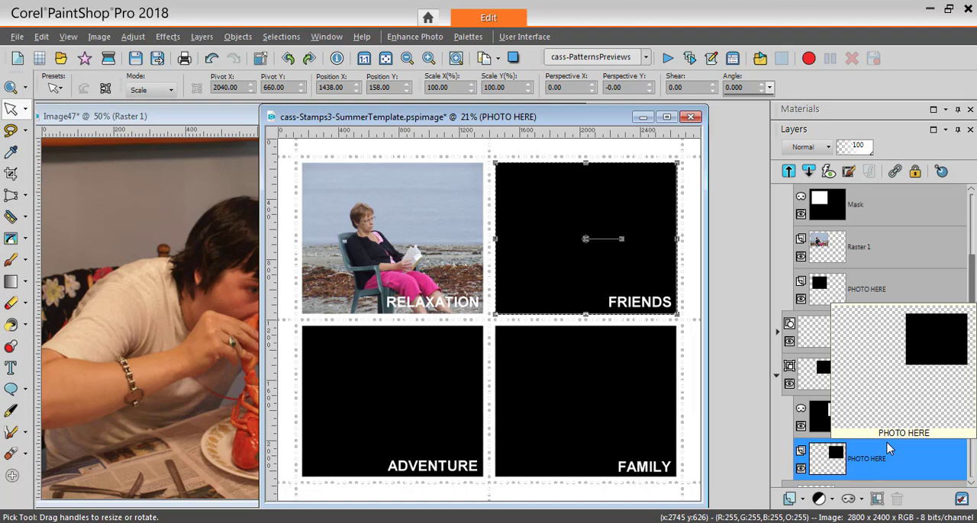
pyautogui.hotkey('ctrl', 'v')
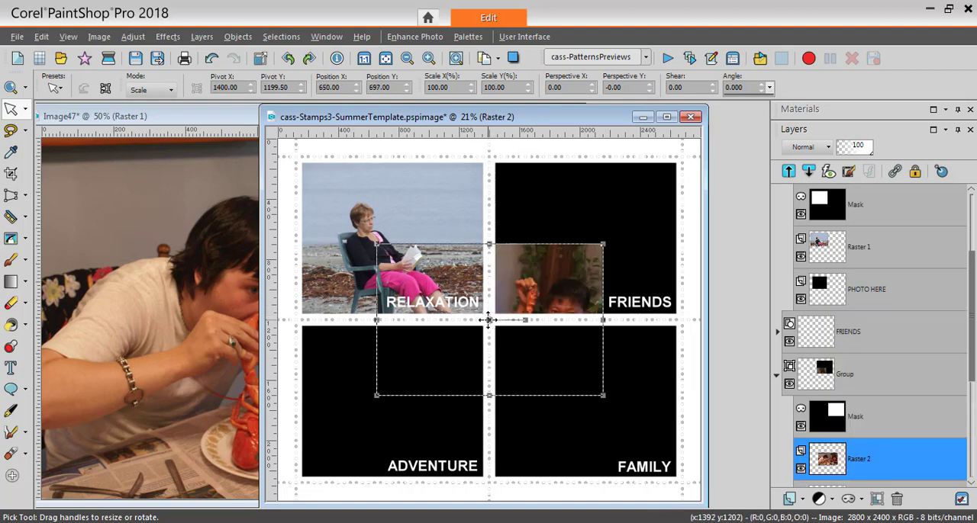
# - Move the pasted lobster photo over the FRIENDS frame and scale it to about 104% so it fills the frame
pyautogui.moveTo(490, 320); pyautogui.dragTo(581, 238)
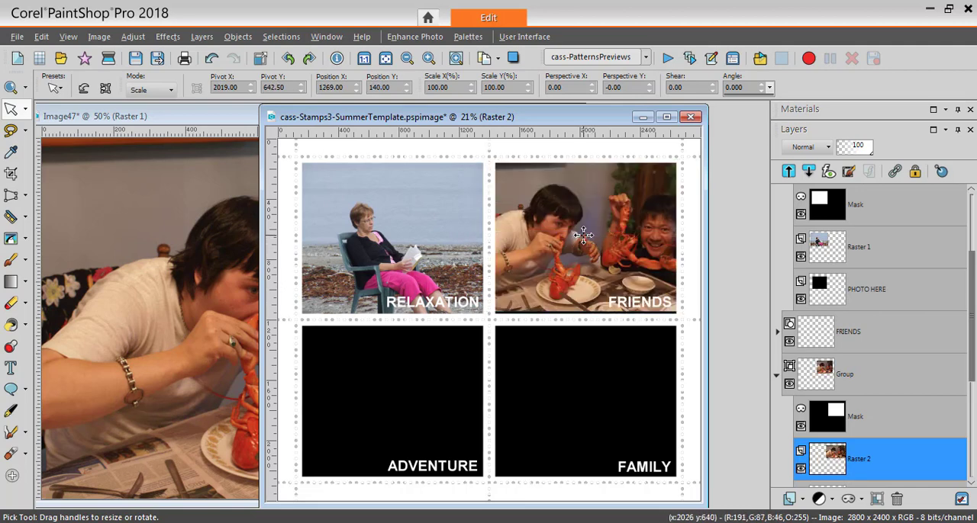
pyautogui.moveTo(581, 236); pyautogui.dragTo(583, 237)
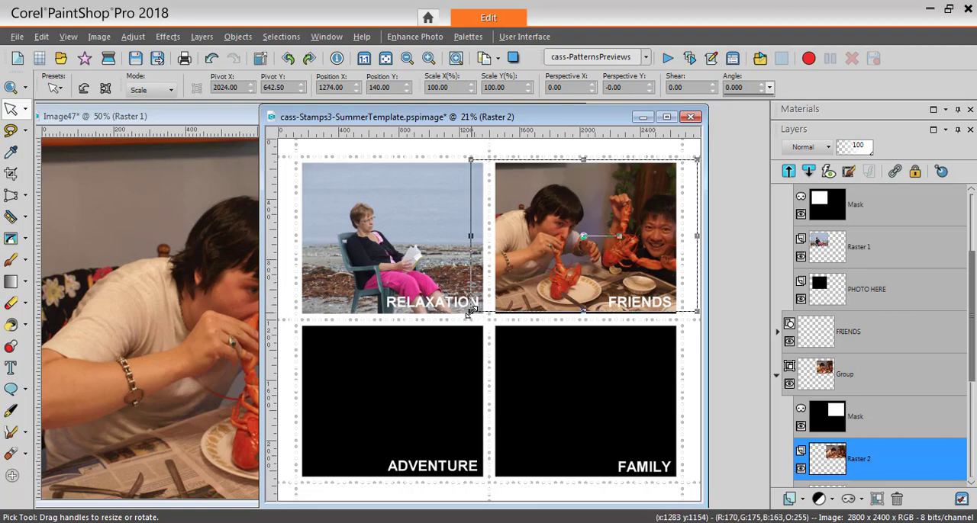
pyautogui.moveTo(470, 312); pyautogui.dragTo(460, 324)
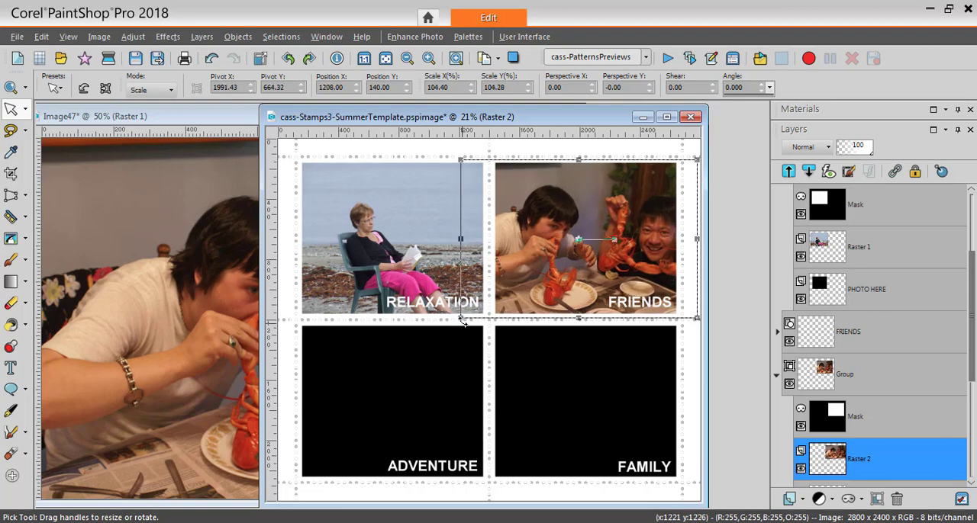
pyautogui.click(225, 123)
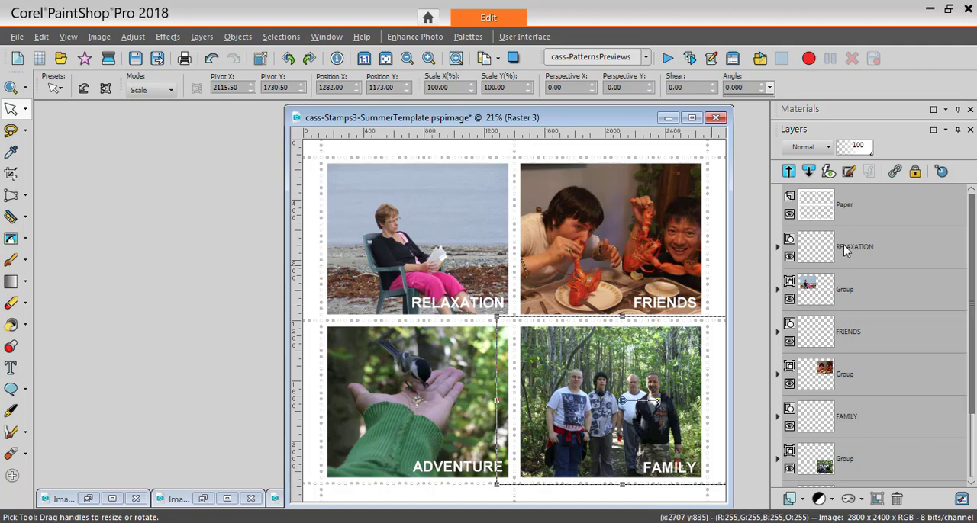
# - Expand the RELAXATION vector layer and replace its caption text with ON THE BEACK using the Text tool
pyautogui.moveTo(845, 251)
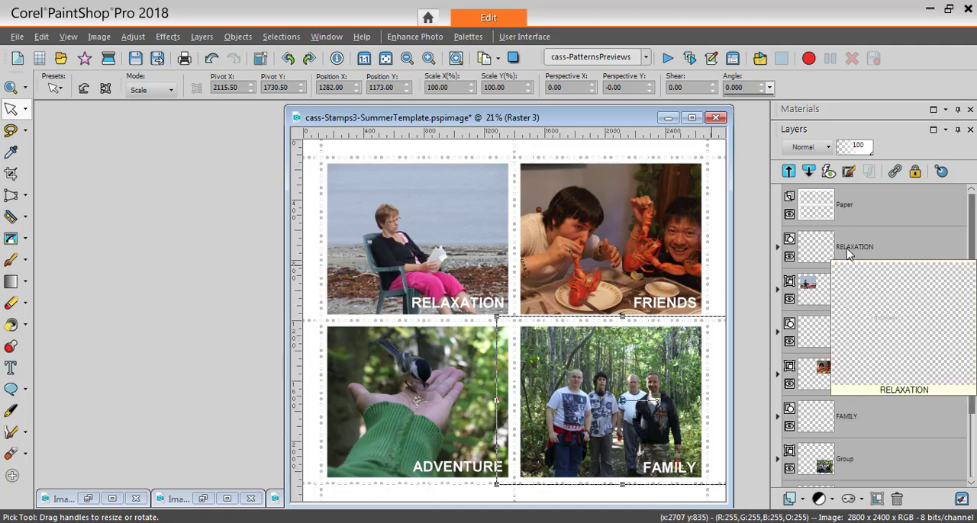
pyautogui.click(777, 247)
pyautogui.moveTo(858, 296)
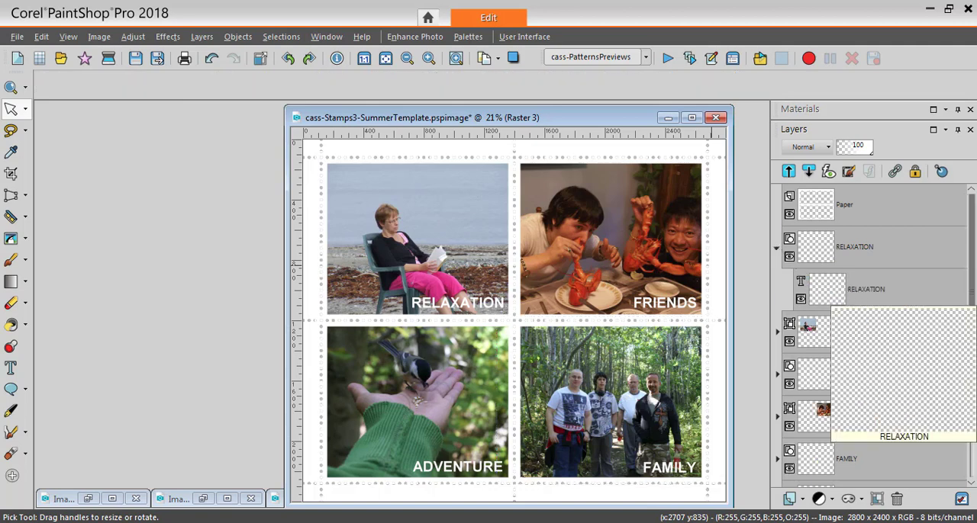
pyautogui.click(843, 298)
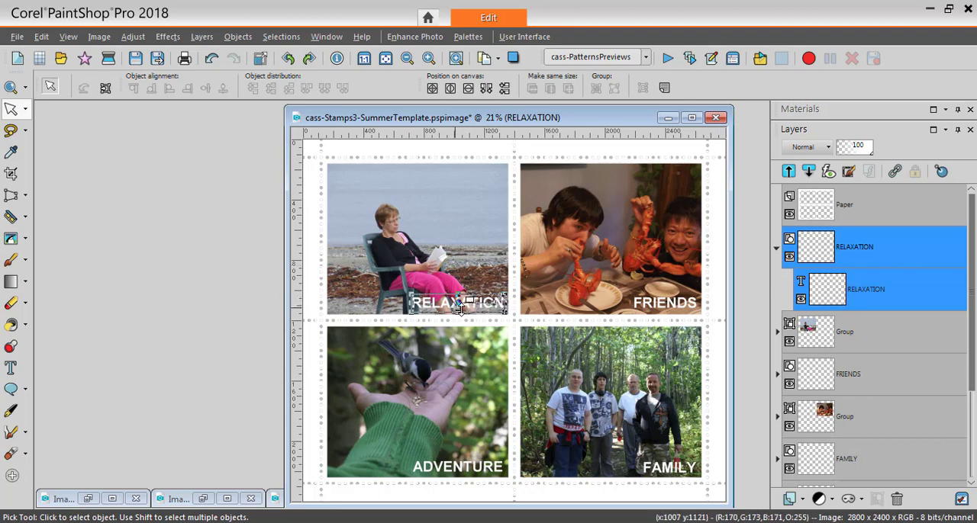
pyautogui.click(10, 368)
pyautogui.click(458, 303)
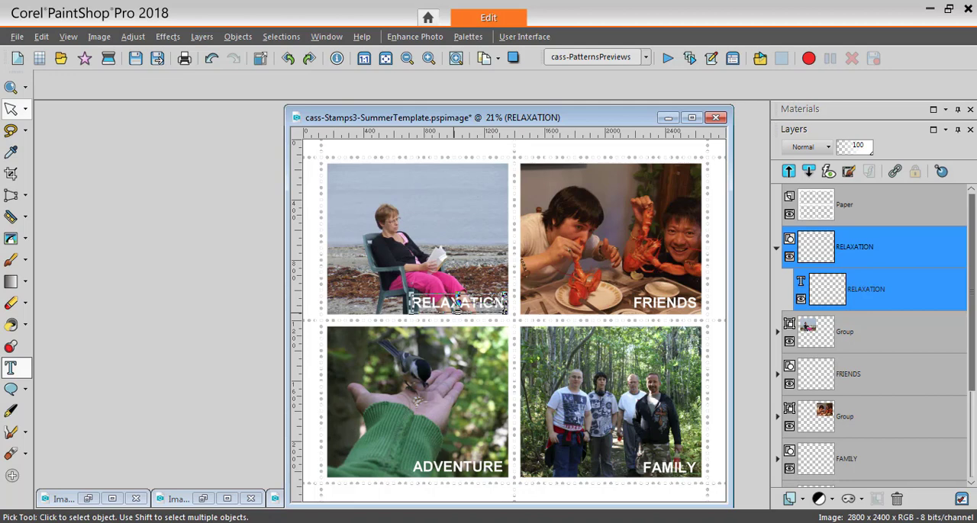
pyautogui.moveTo(412, 302); pyautogui.dragTo(508, 302)
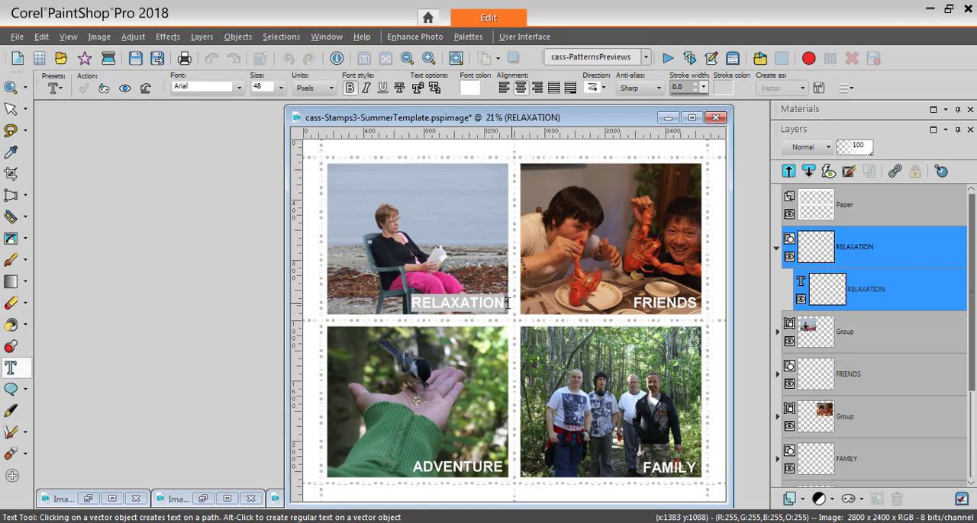
pyautogui.write('ON THE BEA')
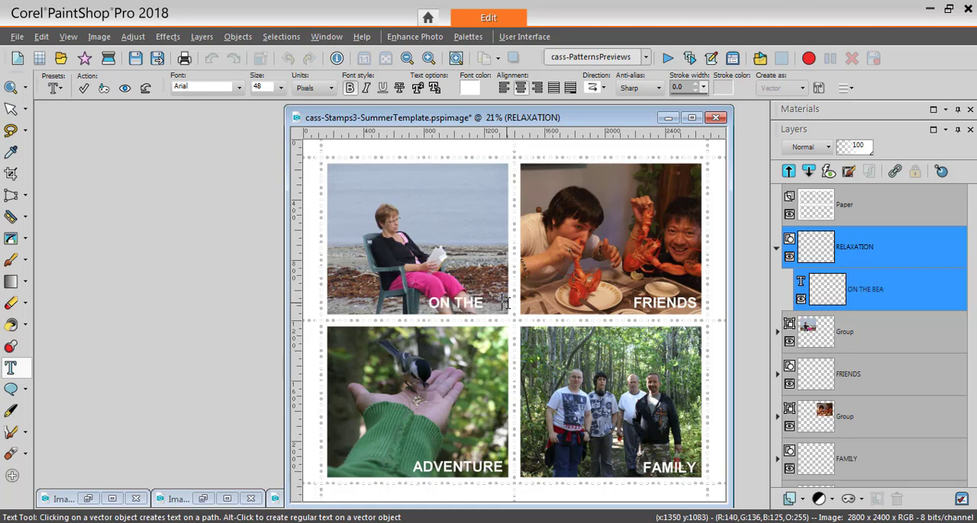
pyautogui.write('CH')
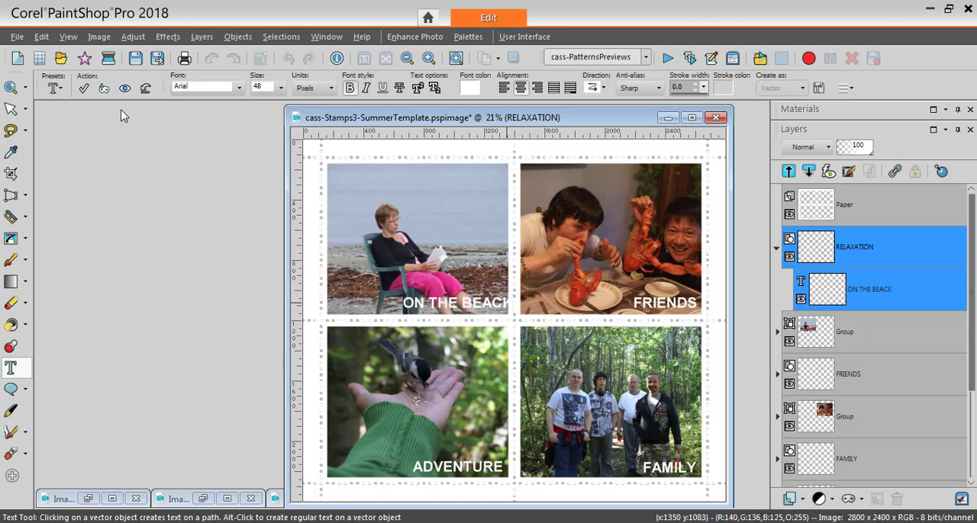
pyautogui.click(85, 90)
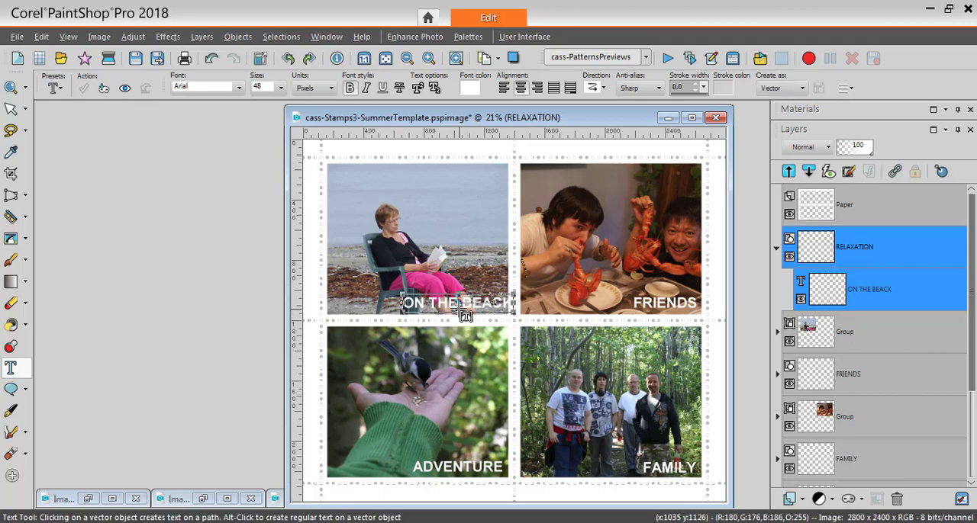
# - Rotate the ON THE BEACK caption 90 degrees to the left with Free Rotate and place it vertically along the beach photo's left edge
pyautogui.moveTo(457, 302); pyautogui.dragTo(446, 302)
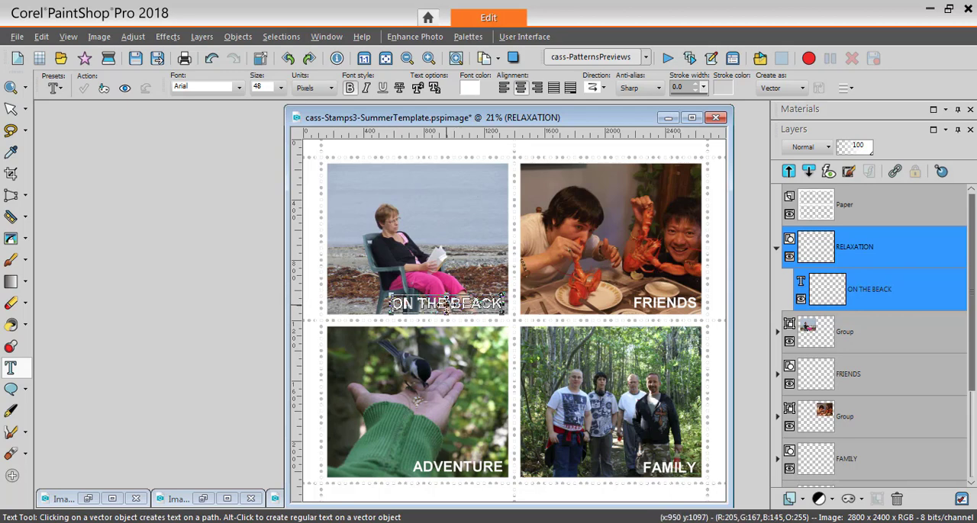
pyautogui.moveTo(447, 304); pyautogui.dragTo(445, 219)
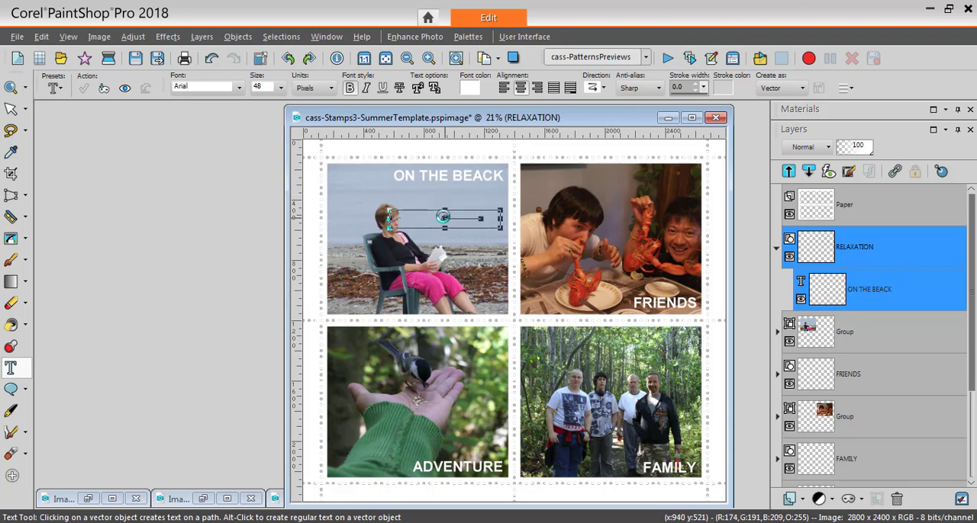
pyautogui.click(100, 37)
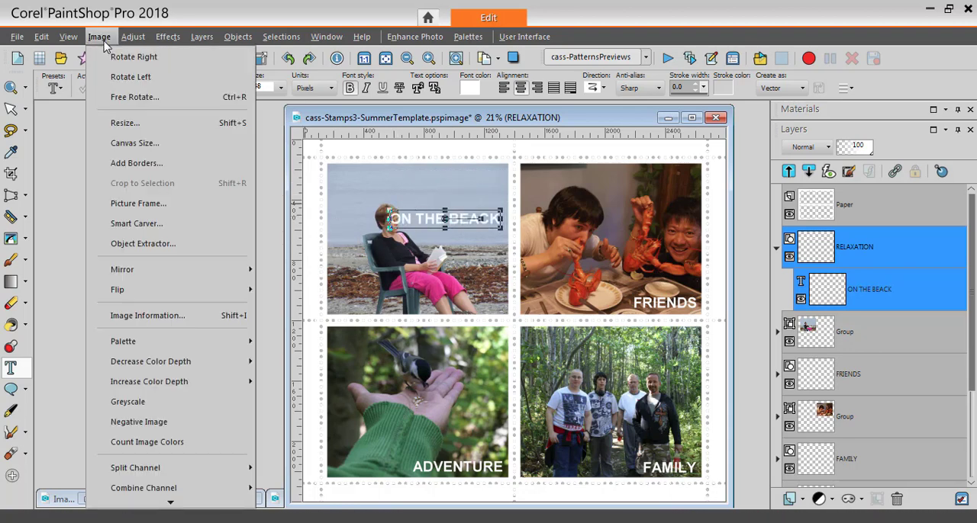
pyautogui.click(119, 99)
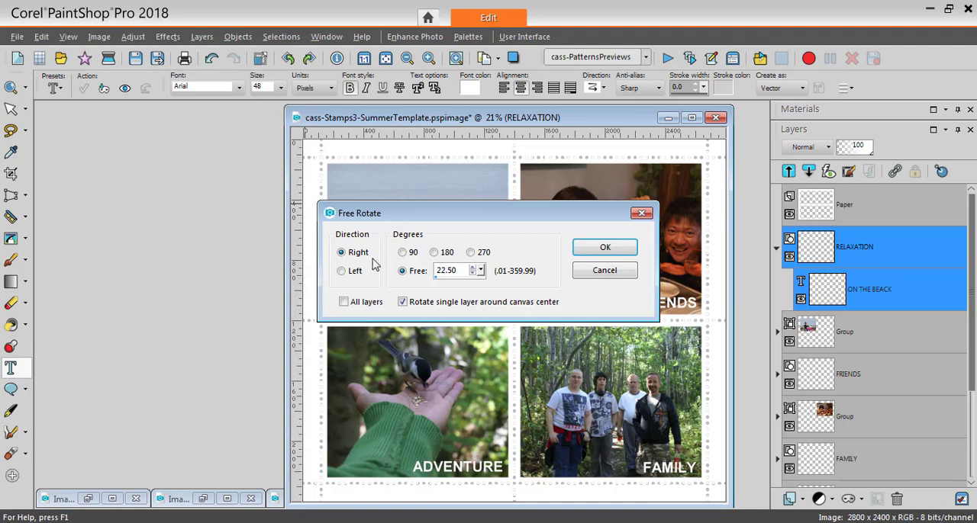
pyautogui.click(342, 272)
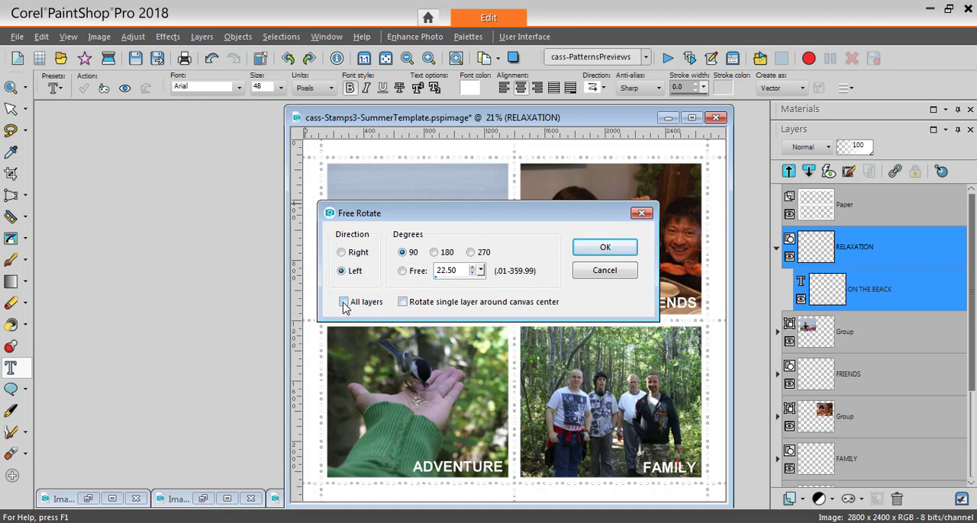
pyautogui.click(596, 254)
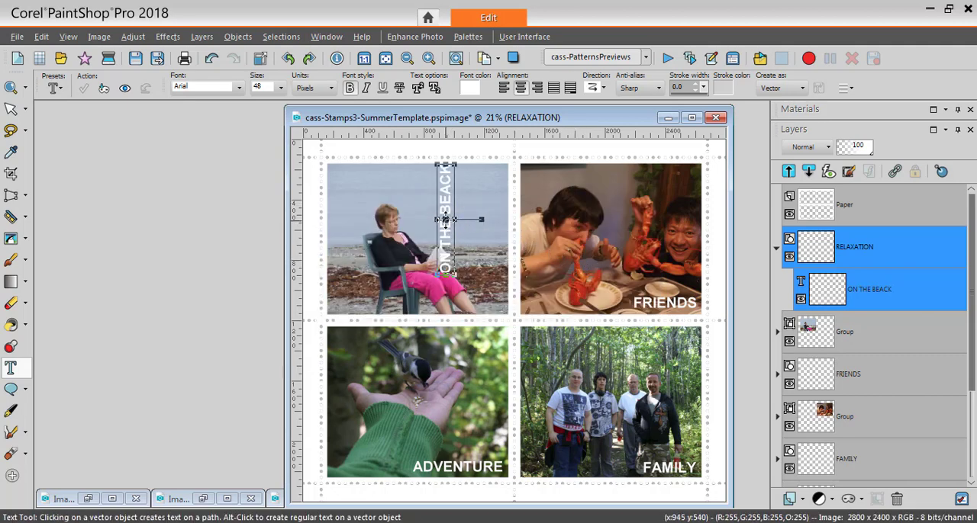
pyautogui.moveTo(453, 231); pyautogui.dragTo(341, 224)
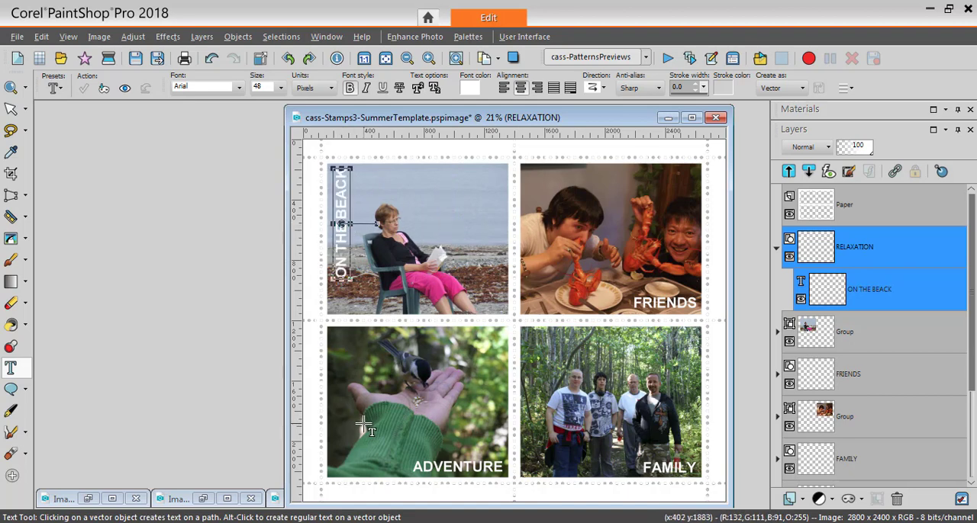
pyautogui.click(777, 250)
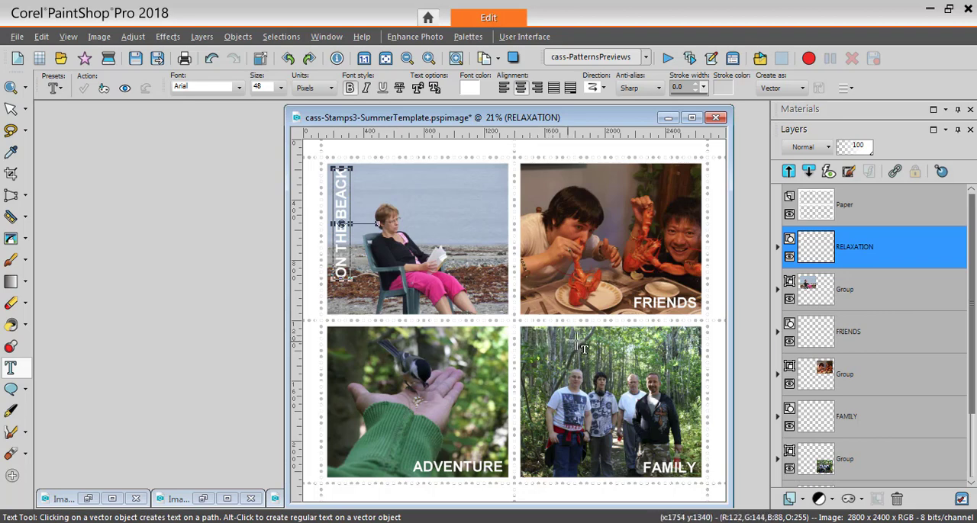
# - Select the Paper layer and lock its transparency
pyautogui.click(856, 219)
pyautogui.moveTo(852, 219)
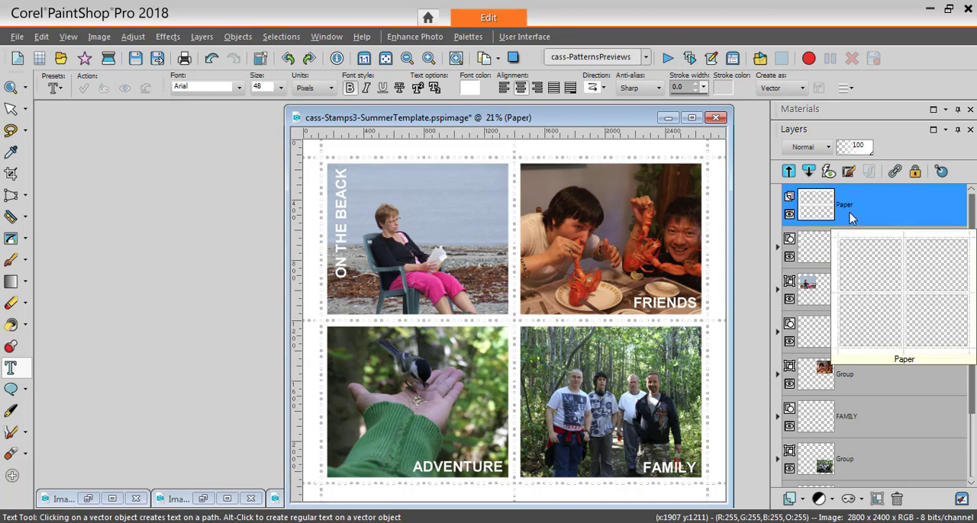
pyautogui.click(915, 173)
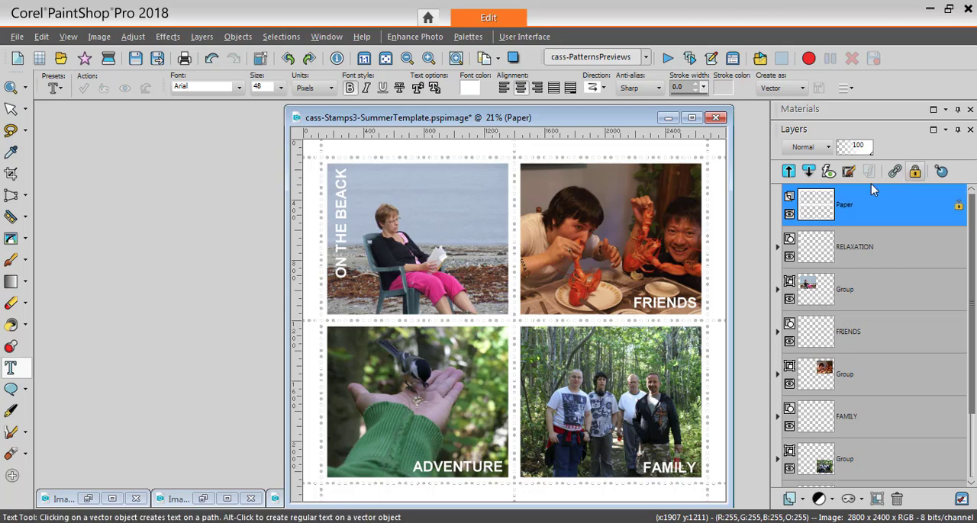
# - Flood fill the Paper layer with a dark blue-grey (RGB 26, 29, 36) chosen with the Dropper, and unlock the layer
pyautogui.click(11, 153)
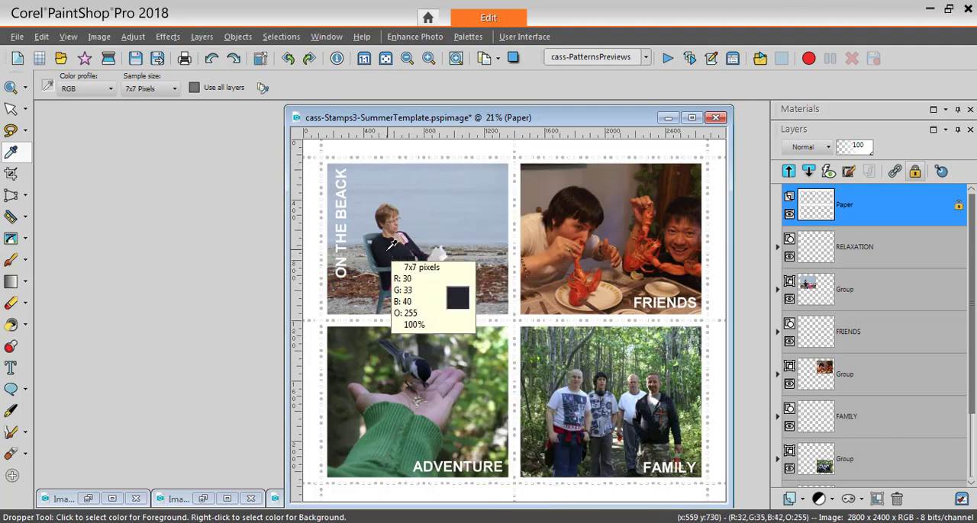
pyautogui.click(13, 328)
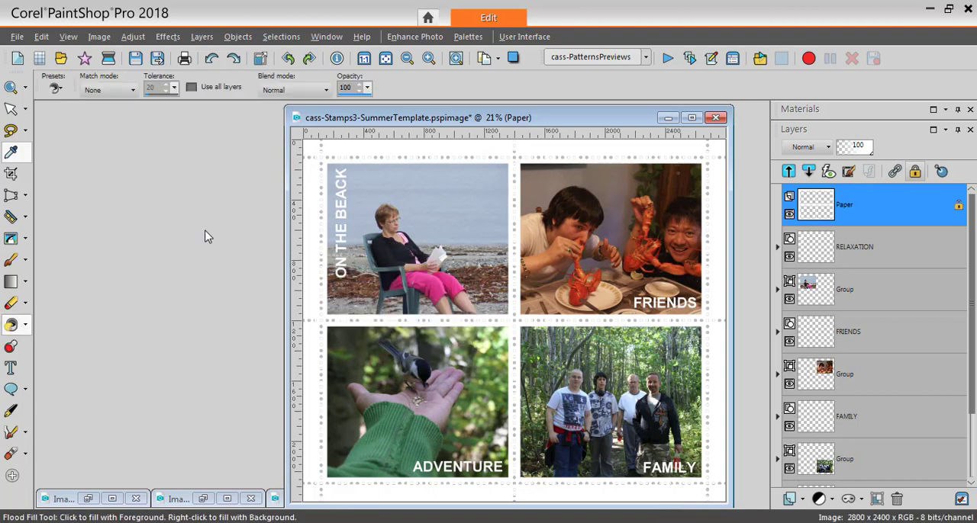
pyautogui.click(311, 180)
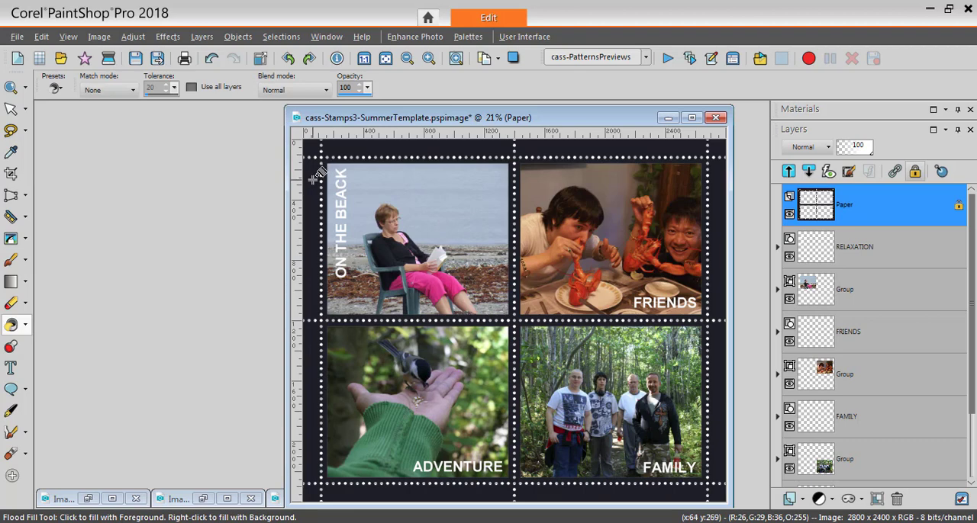
pyautogui.click(916, 172)
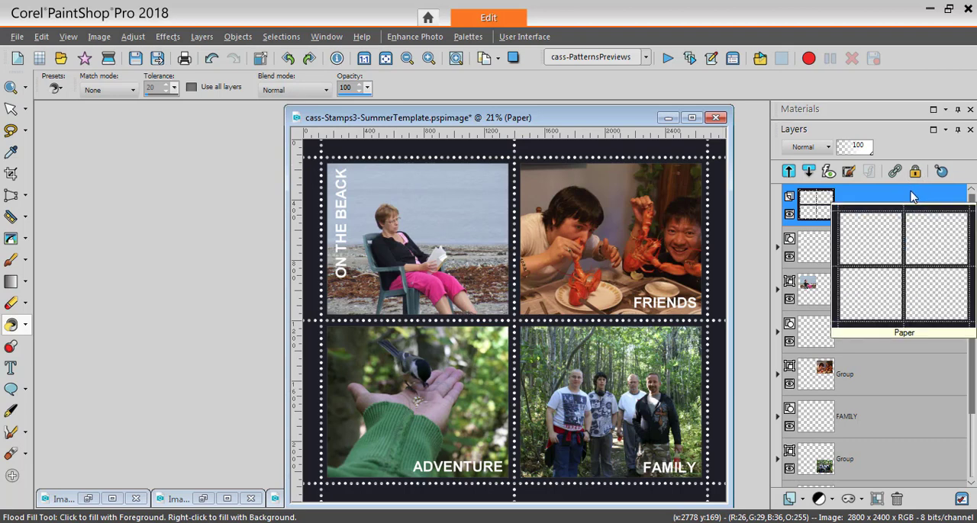